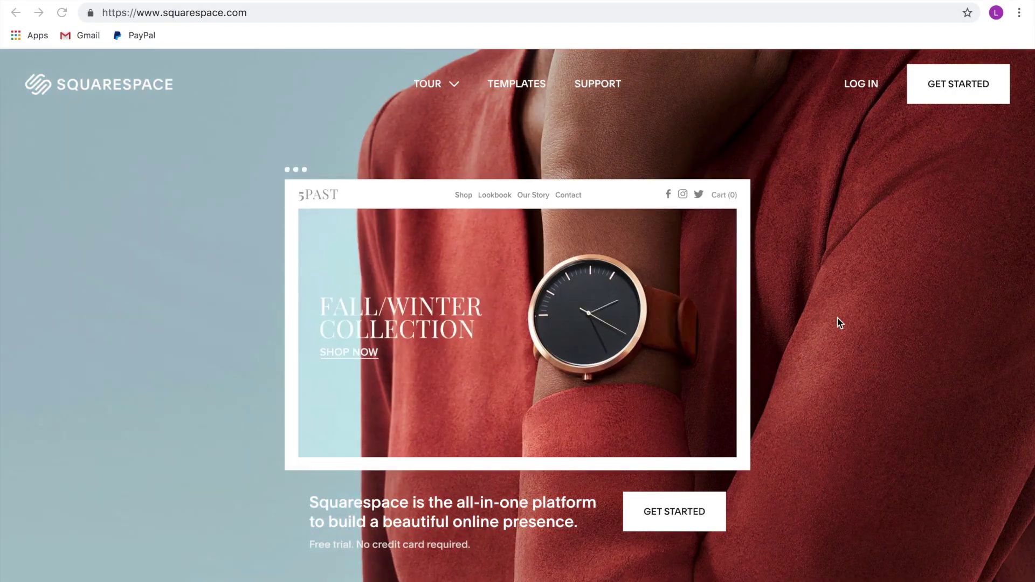
Skip straight to the template gallery and scroll down to the Foster juice-company template
{"action": "left_click", "coordinate": [952, 92]}
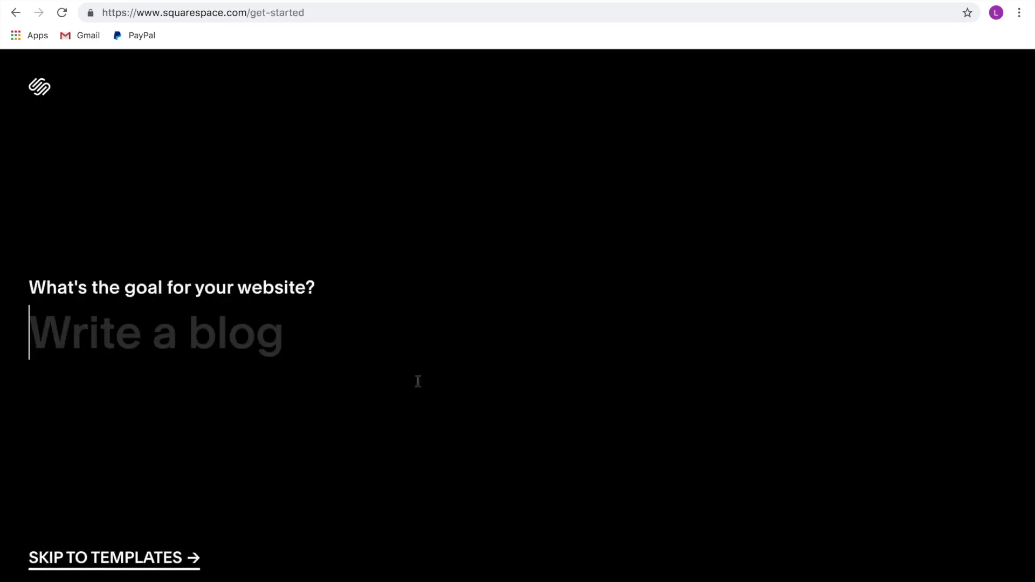
{"action": "left_click", "coordinate": [143, 561]}
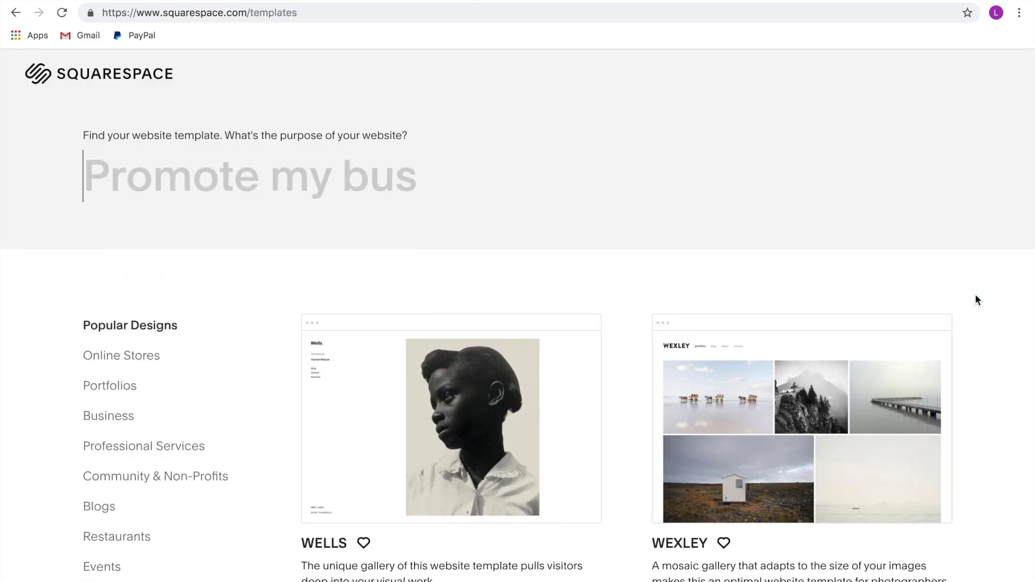
{"action": "scroll", "coordinate": [976, 300], "scroll_direction": "down", "scroll_amount": 2}
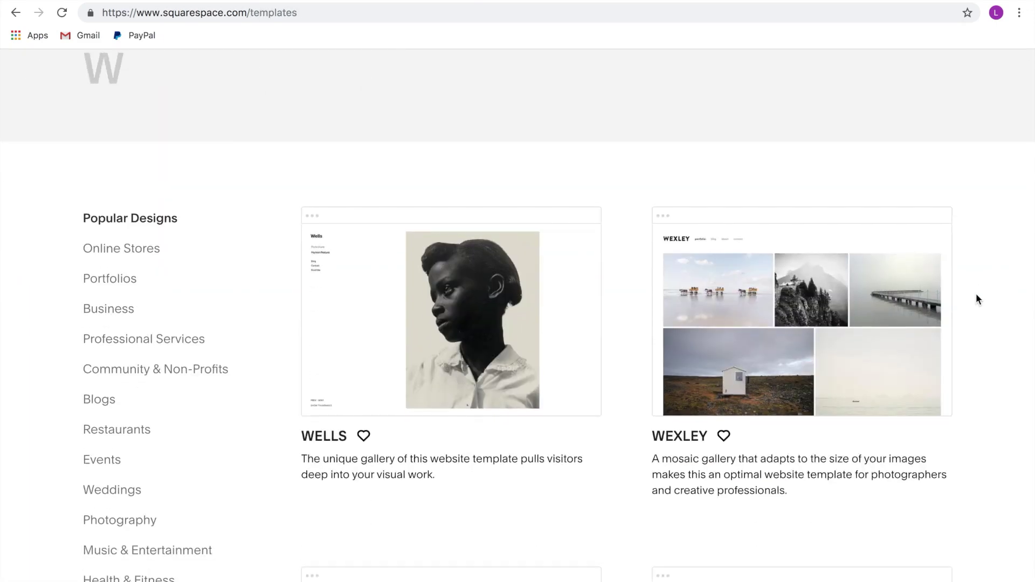
{"action": "scroll", "coordinate": [977, 300], "scroll_direction": "down", "scroll_amount": 2}
{"action": "scroll", "coordinate": [977, 302], "scroll_direction": "down", "scroll_amount": 2}
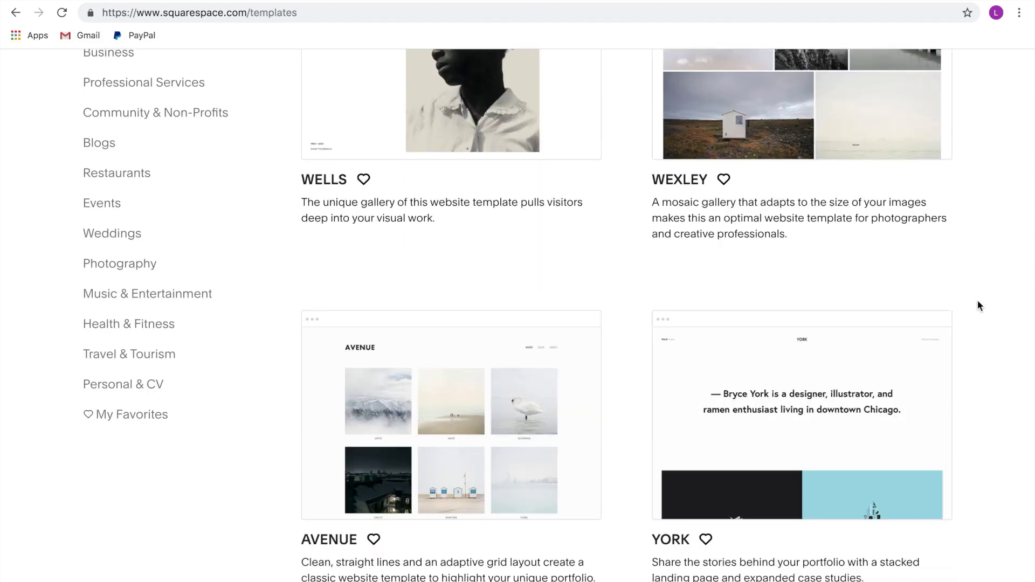
{"action": "scroll", "coordinate": [978, 302], "scroll_direction": "down", "scroll_amount": 2}
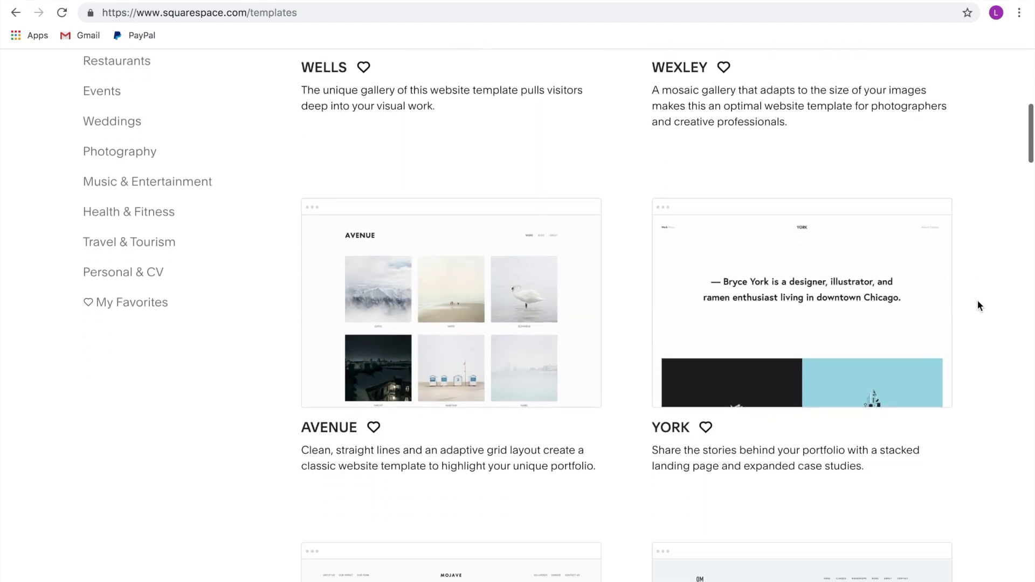
{"action": "scroll", "coordinate": [978, 306], "scroll_direction": "down", "scroll_amount": 3}
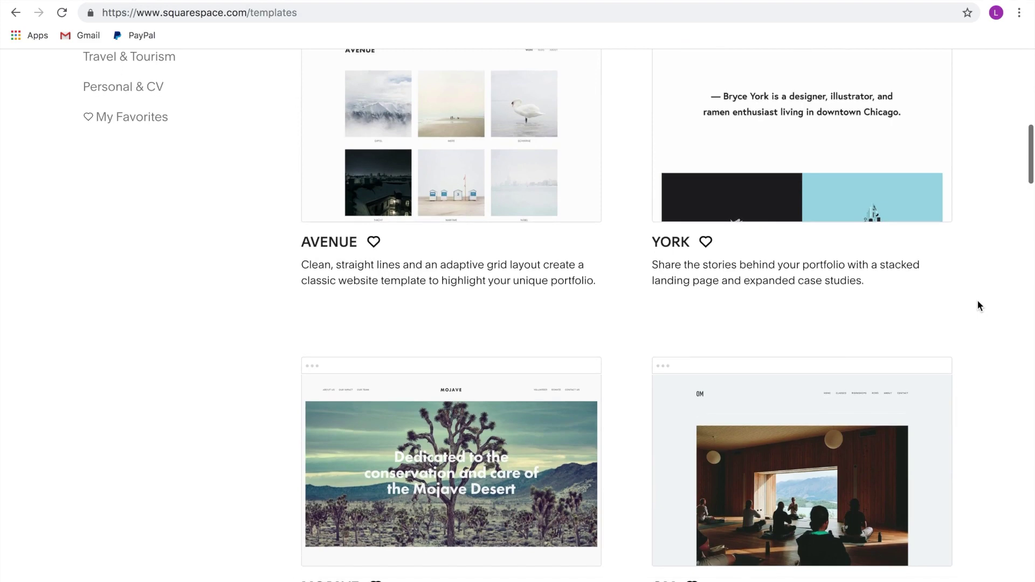
{"action": "scroll", "coordinate": [980, 306], "scroll_direction": "down", "scroll_amount": 3}
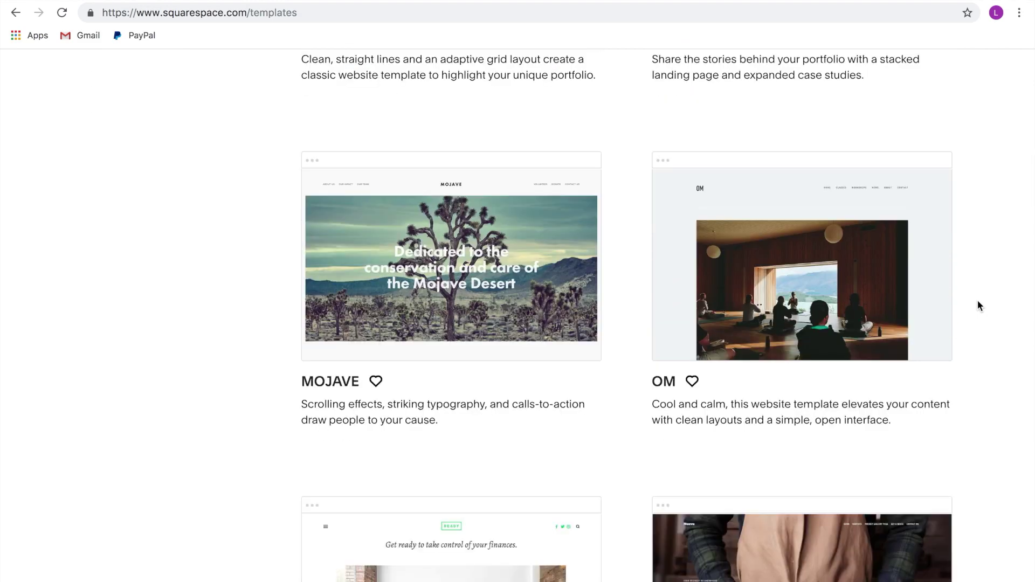
{"action": "scroll", "coordinate": [979, 305], "scroll_direction": "down", "scroll_amount": 15}
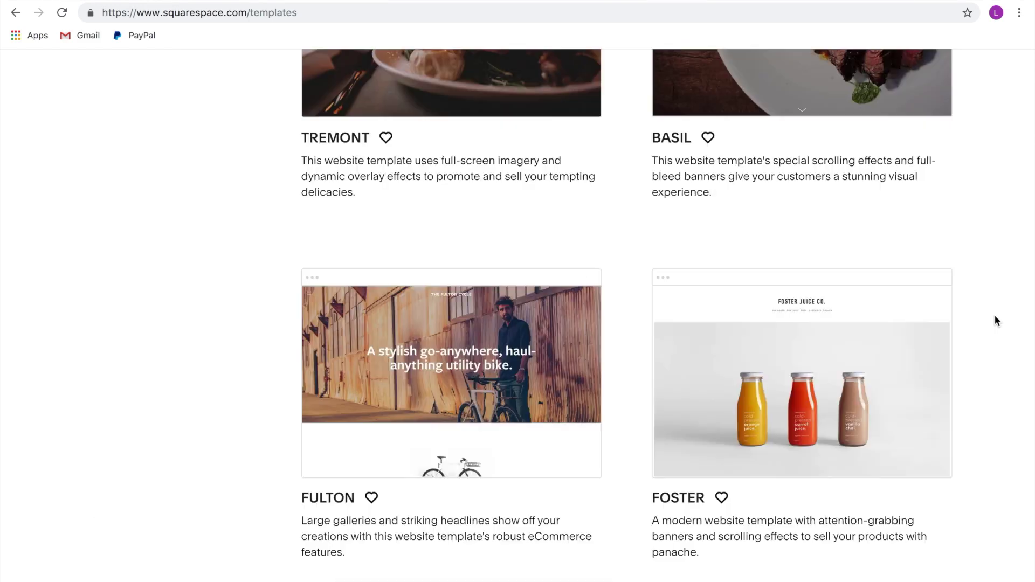
{"action": "mouse_move", "coordinate": [825, 356]}
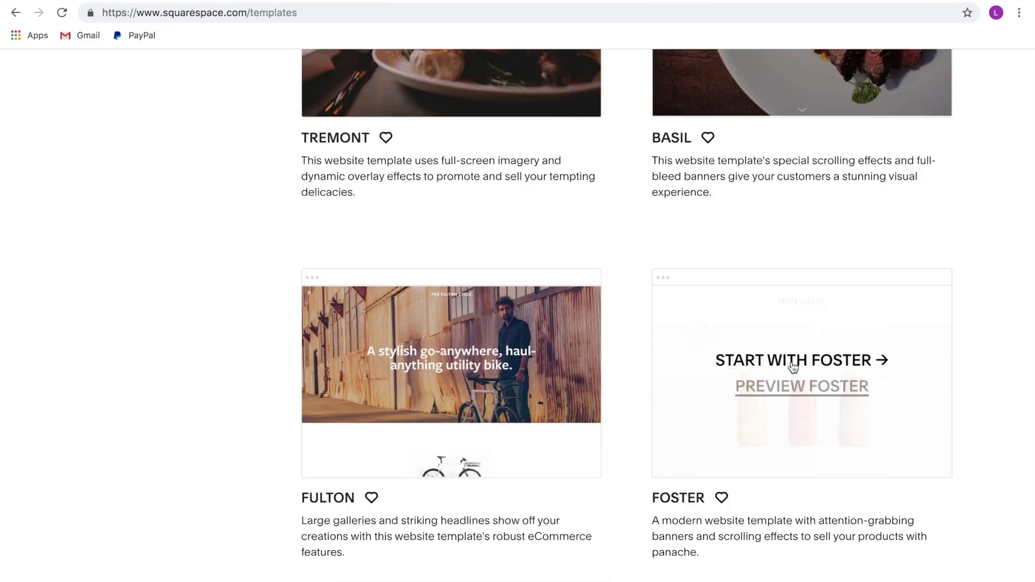
Start a site from Foster and fill in the account holder's first name, last name, e-mail and password
{"action": "left_click", "coordinate": [791, 362]}
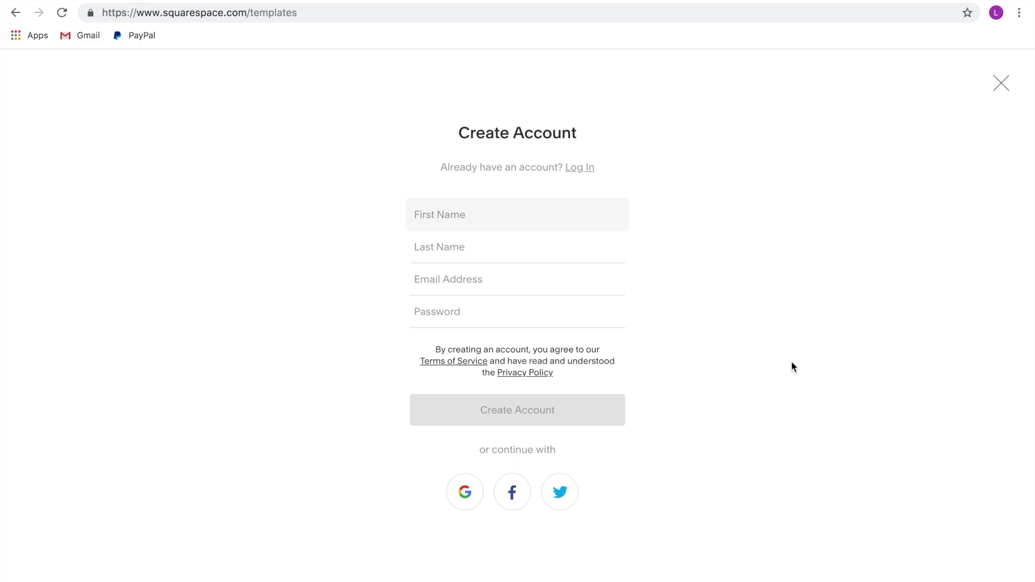
{"action": "key", "text": "Tab"}
{"action": "key", "text": "Tab"}
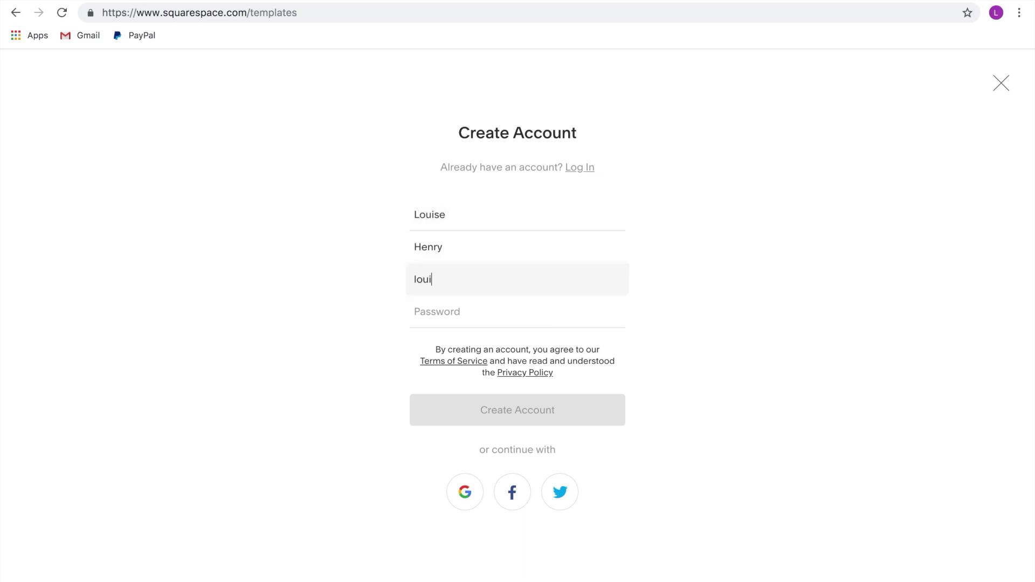
{"action": "key", "text": "Tab"}
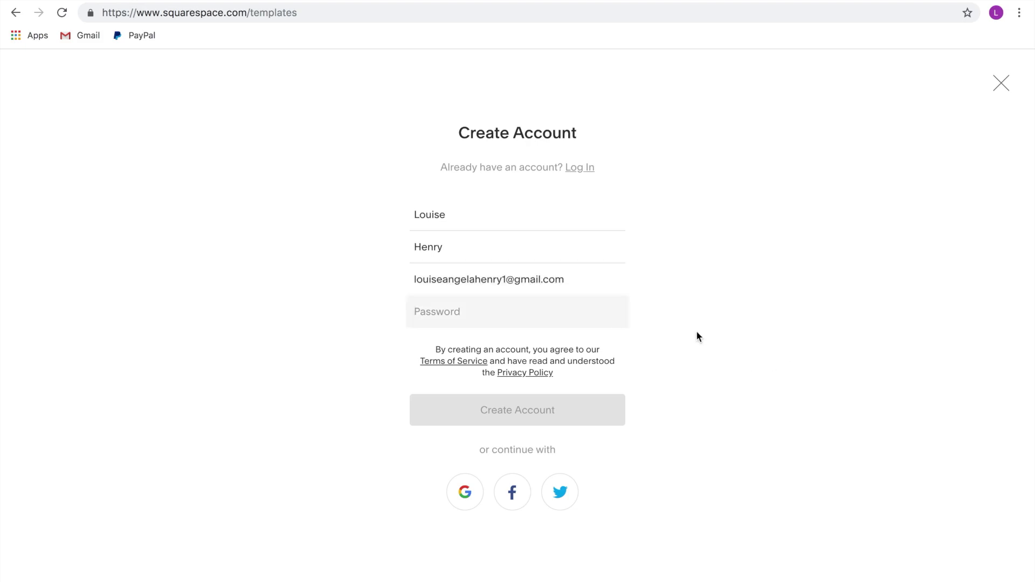
{"action": "key", "text": "ctrl+v"}
Create the account, dismiss the welcome dialog, and scroll the Foster homepage down to Our Mission
{"action": "left_click", "coordinate": [535, 419]}
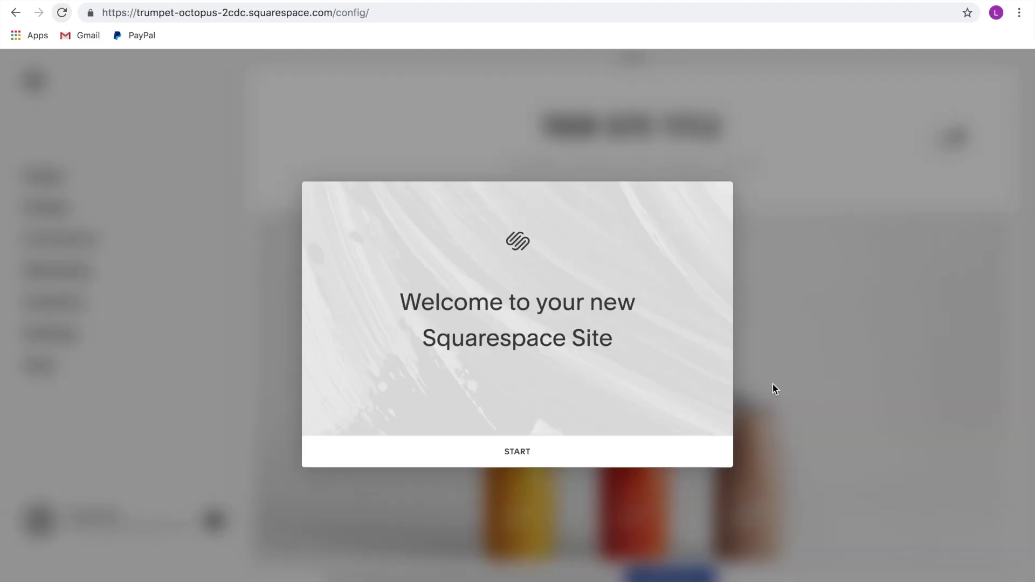
{"action": "left_click", "coordinate": [548, 454]}
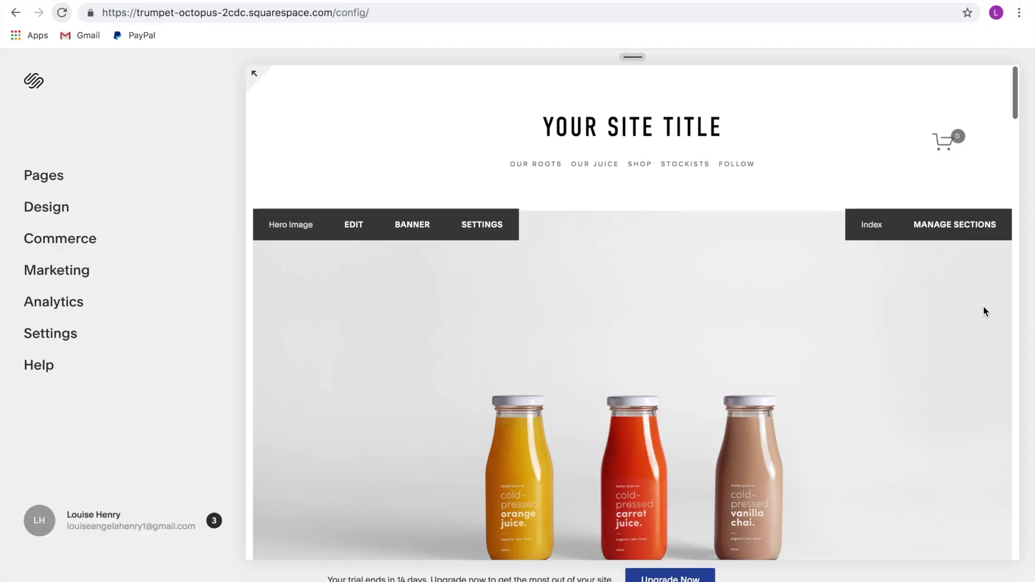
{"action": "scroll", "coordinate": [983, 307], "scroll_direction": "down", "scroll_amount": 2}
{"action": "scroll", "coordinate": [984, 311], "scroll_direction": "down", "scroll_amount": 8}
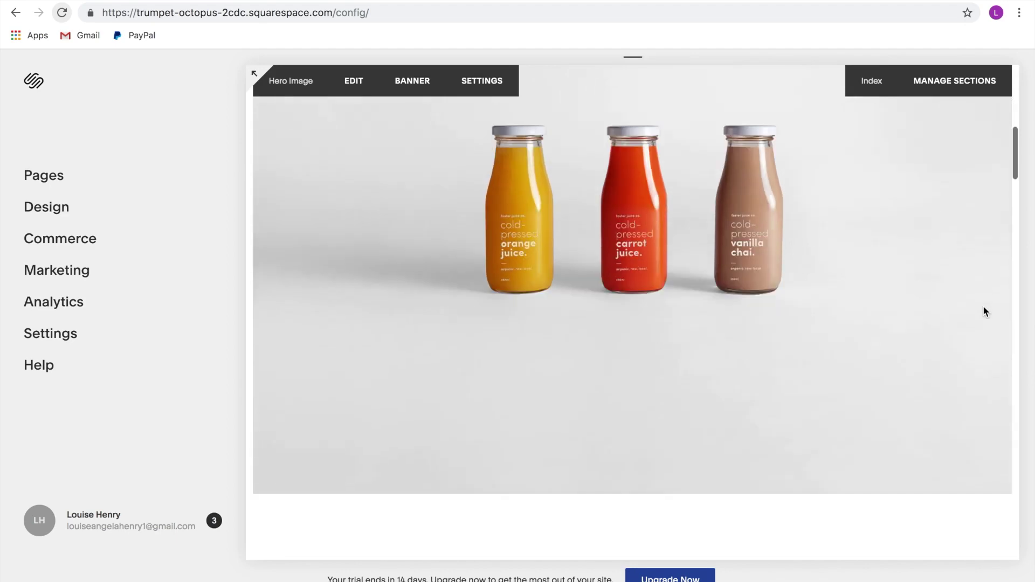
{"action": "scroll", "coordinate": [984, 311], "scroll_direction": "down", "scroll_amount": 6}
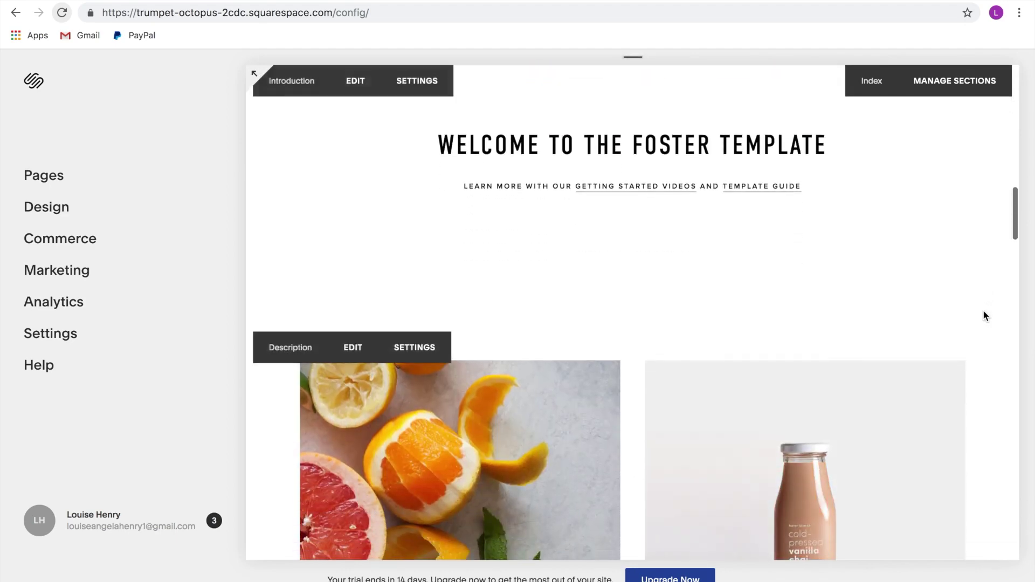
{"action": "scroll", "coordinate": [984, 313], "scroll_direction": "down", "scroll_amount": 6}
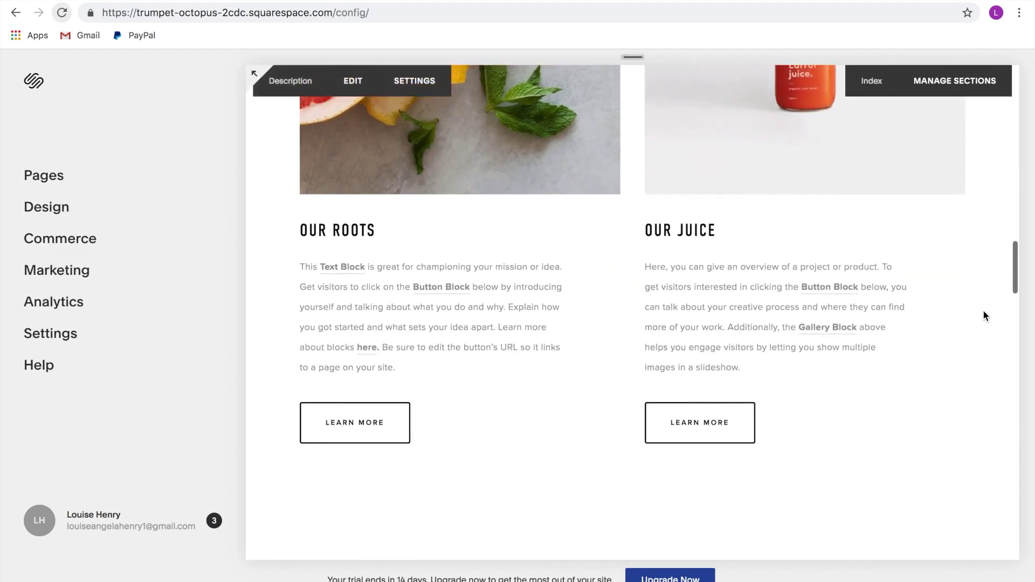
{"action": "scroll", "coordinate": [984, 316], "scroll_direction": "down", "scroll_amount": 5}
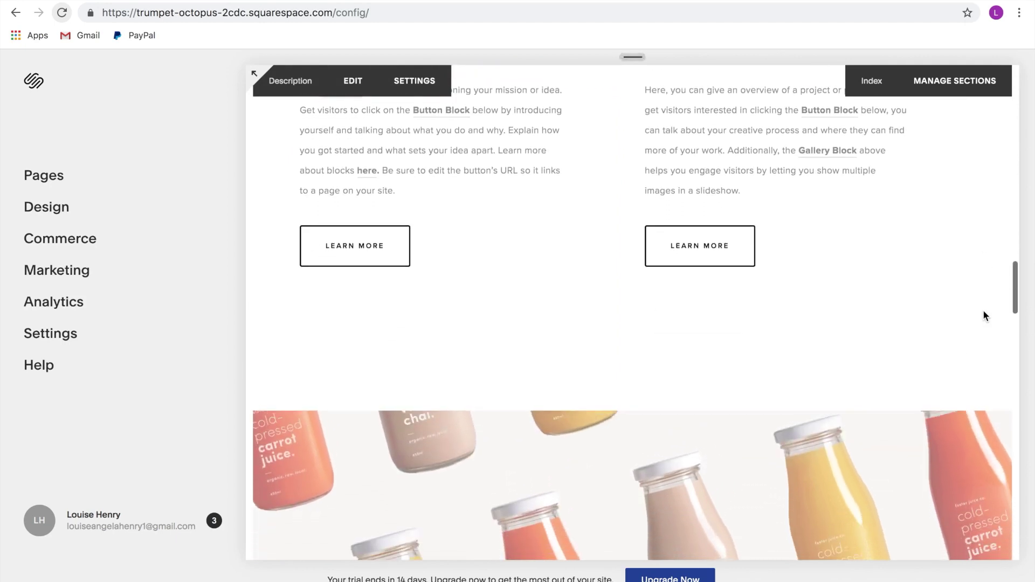
{"action": "scroll", "coordinate": [983, 317], "scroll_direction": "down", "scroll_amount": 5}
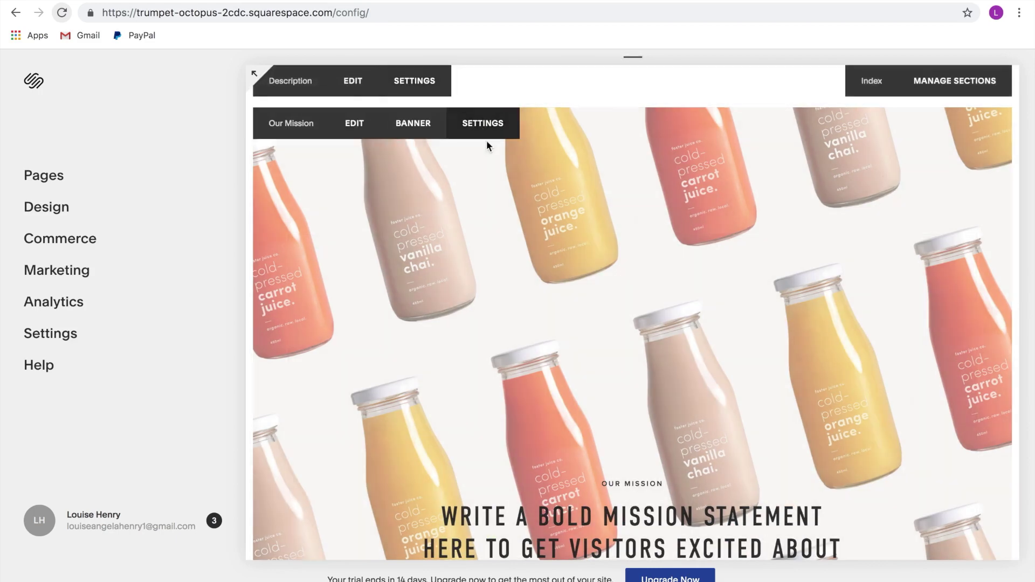
Check Our Mission's advanced page settings, then close the Upgrade Required prompt and settings panel
{"action": "left_click", "coordinate": [485, 135]}
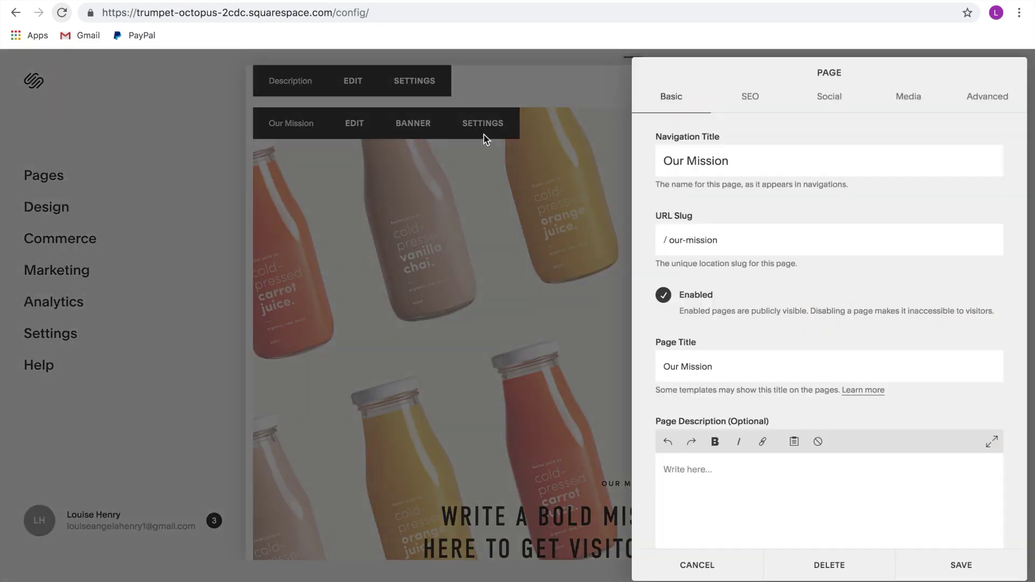
{"action": "left_click", "coordinate": [985, 100]}
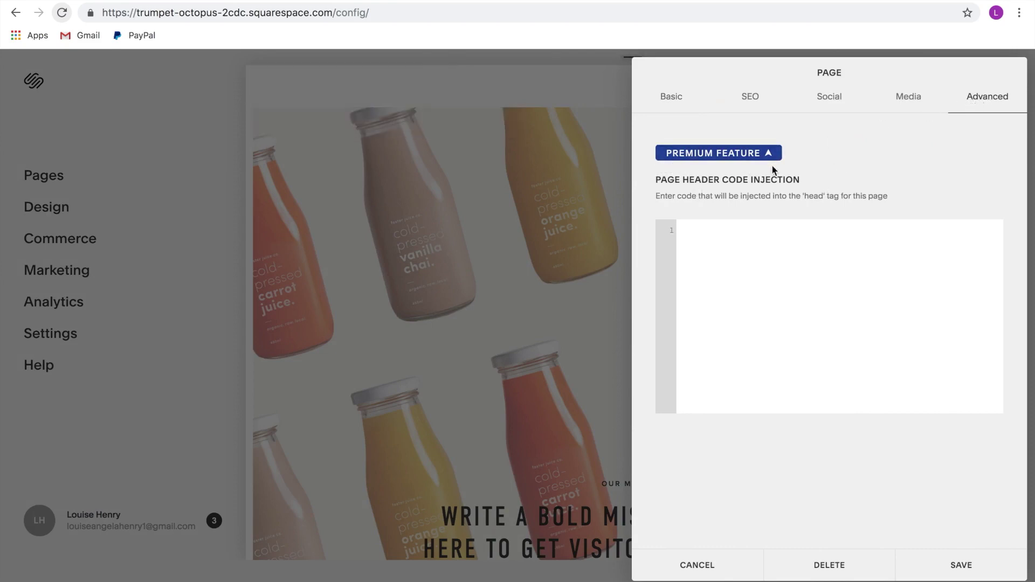
{"action": "left_click", "coordinate": [727, 156]}
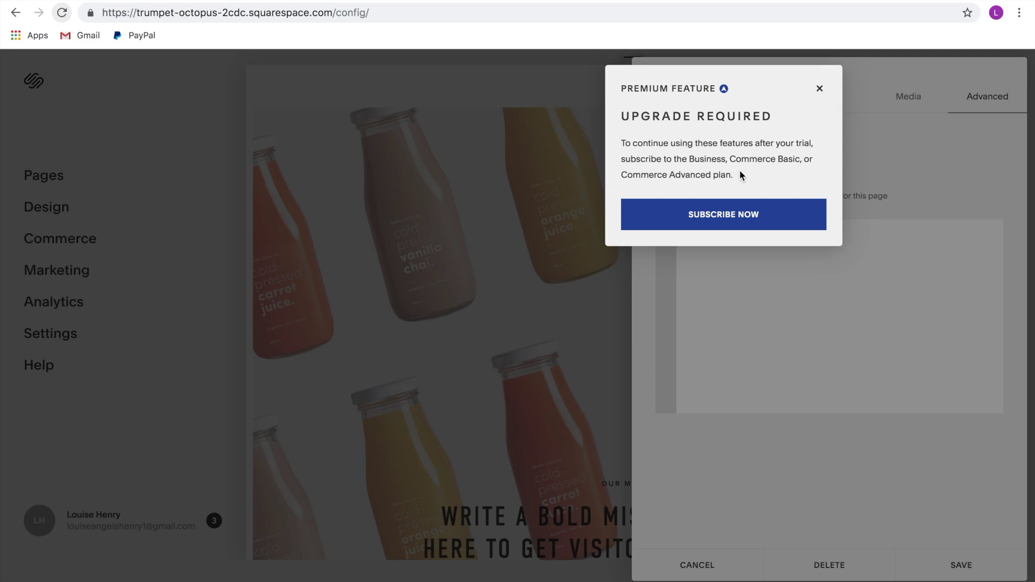
{"action": "left_click", "coordinate": [820, 89]}
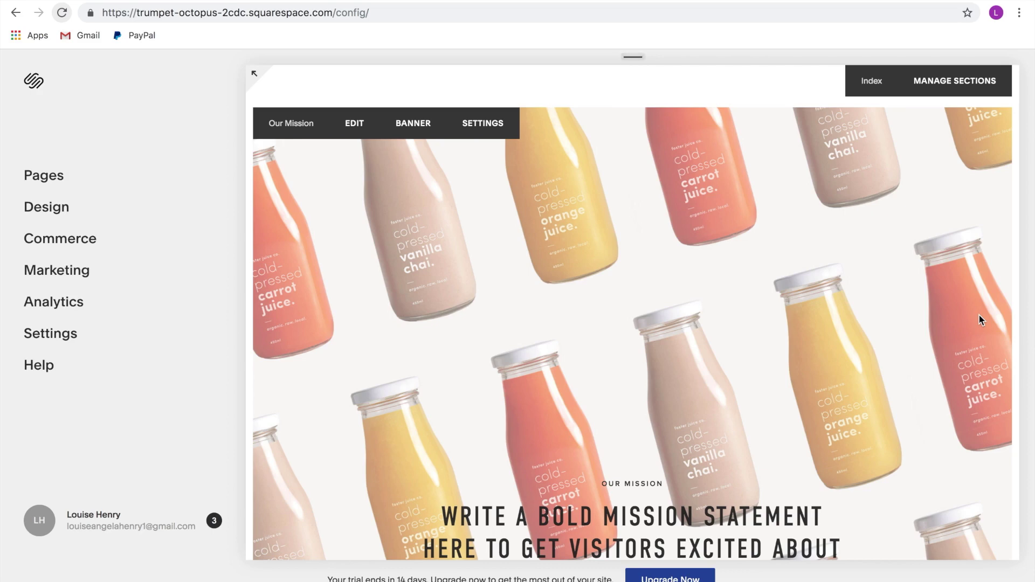
{"action": "scroll", "coordinate": [980, 319], "scroll_direction": "down", "scroll_amount": 3}
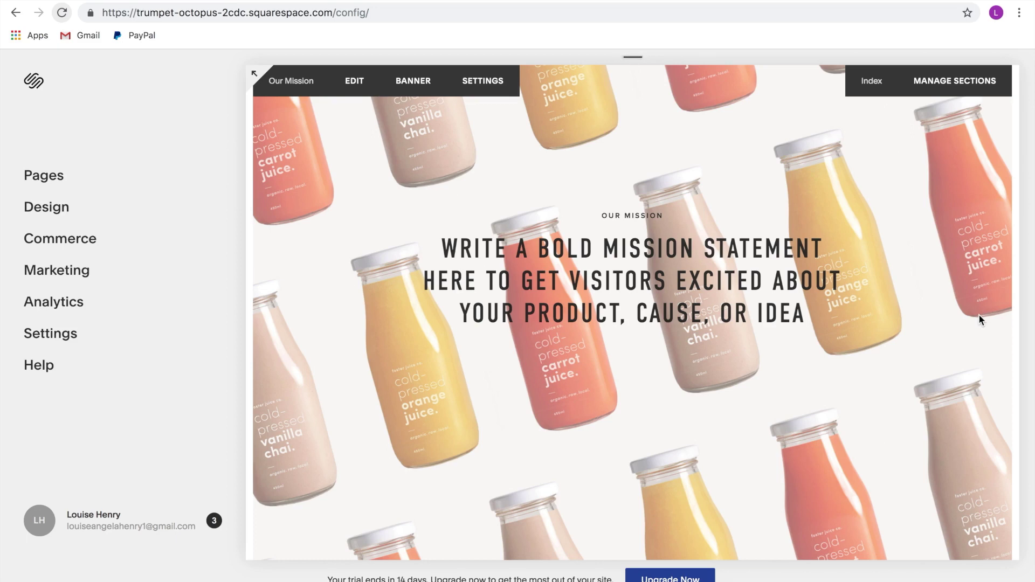
Set Site Visibility to Password Protected with a site password and save
{"action": "left_click", "coordinate": [36, 333]}
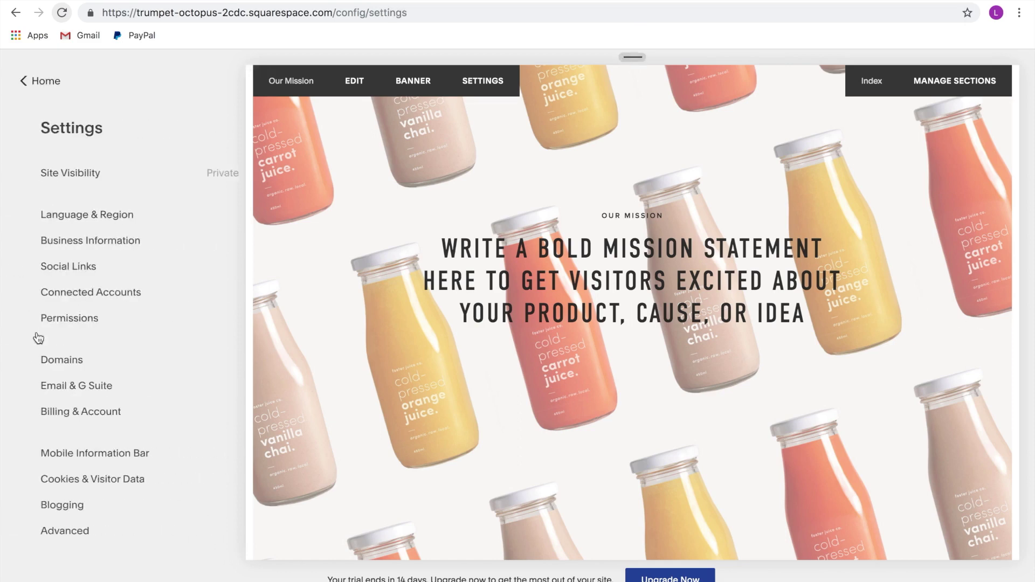
{"action": "left_click", "coordinate": [91, 181]}
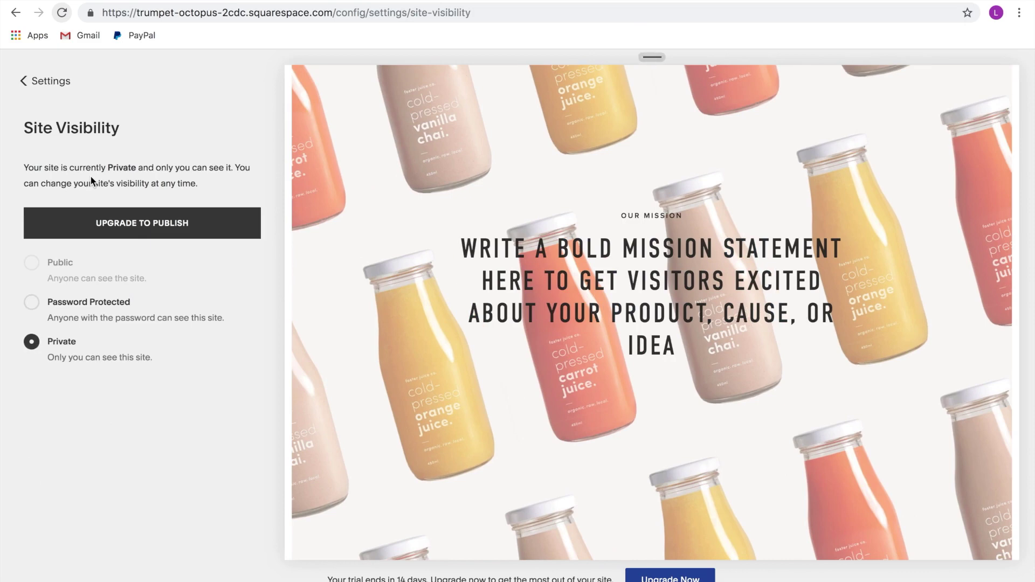
{"action": "left_click", "coordinate": [32, 303]}
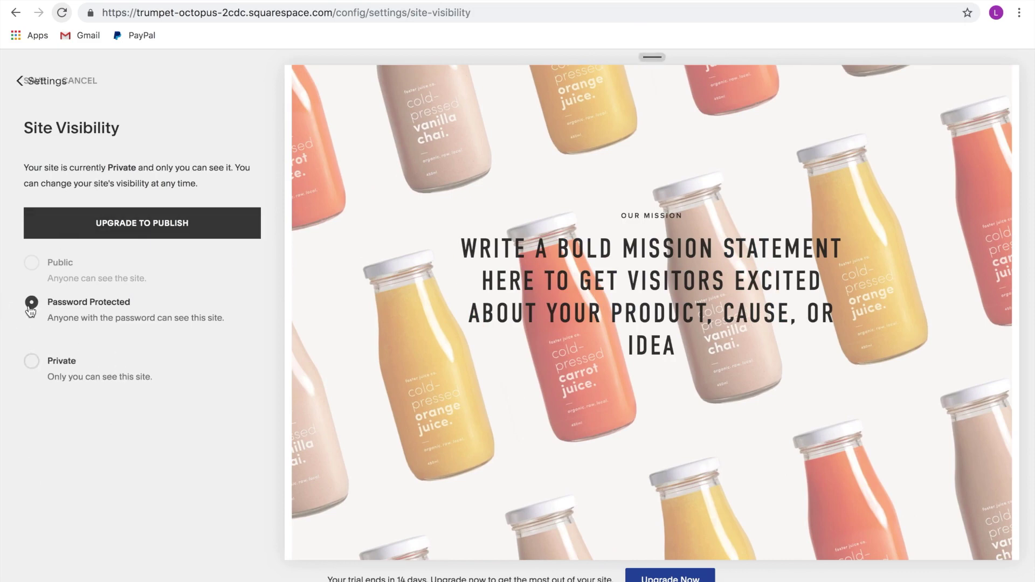
{"action": "left_click", "coordinate": [71, 339]}
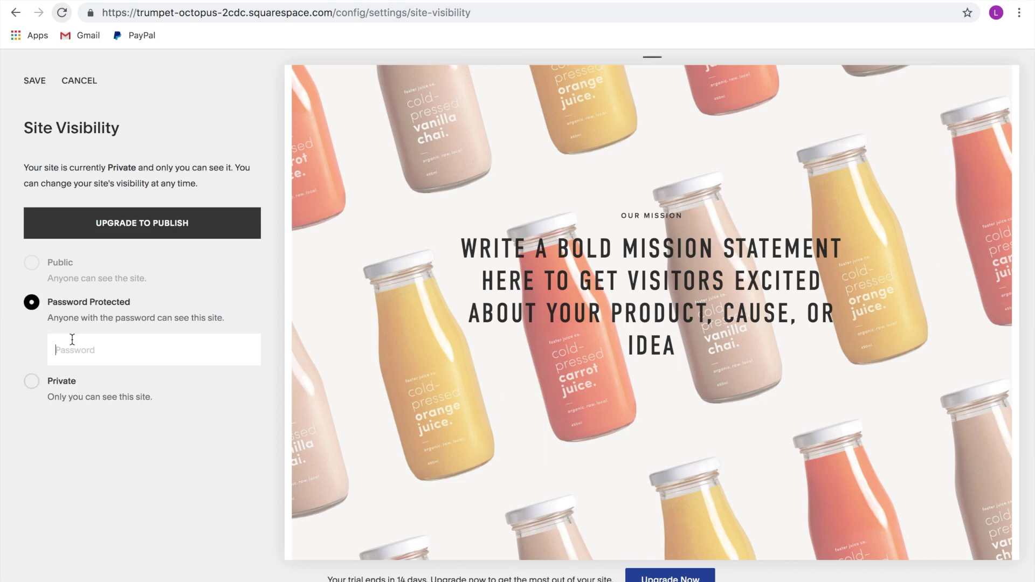
{"action": "type", "text": "•••"}
{"action": "left_click", "coordinate": [34, 84]}
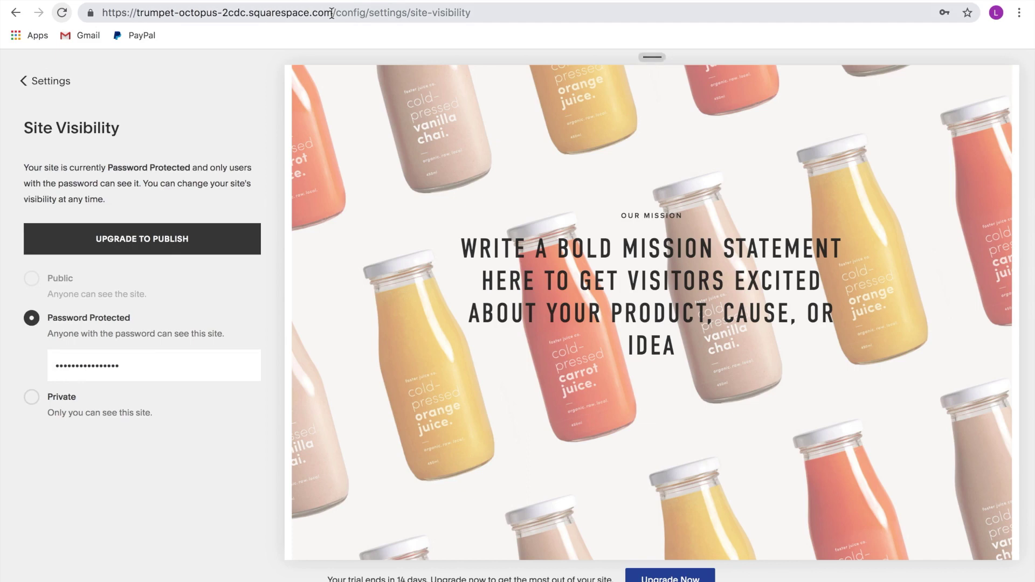
Load the copied trial site URL in the Guest Chrome window
{"action": "left_click_drag", "start_coordinate": [332, 14], "coordinate": [90, 5]}
{"action": "key", "text": "super+c"}
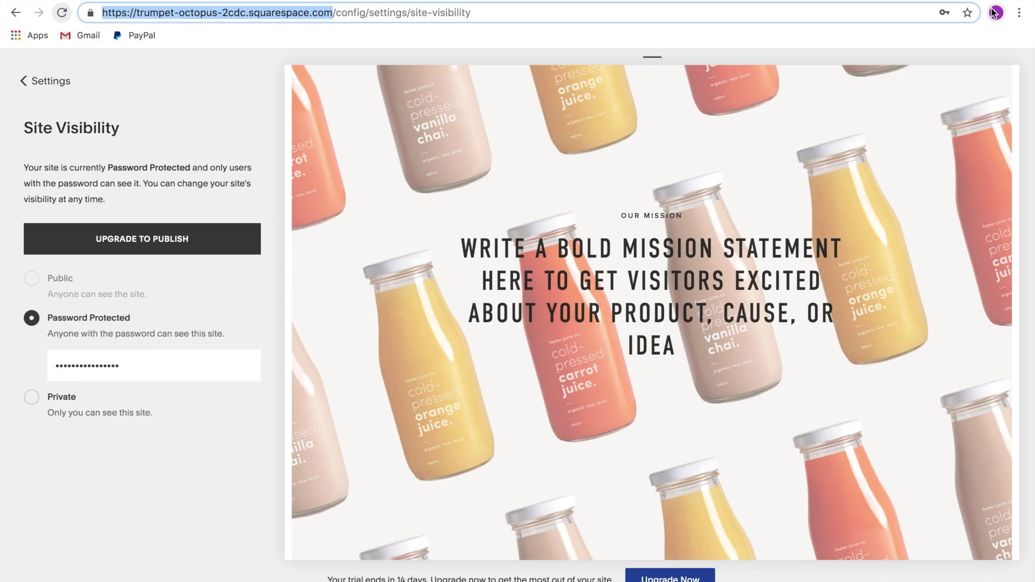
{"action": "key", "text": "ctrl+Up"}
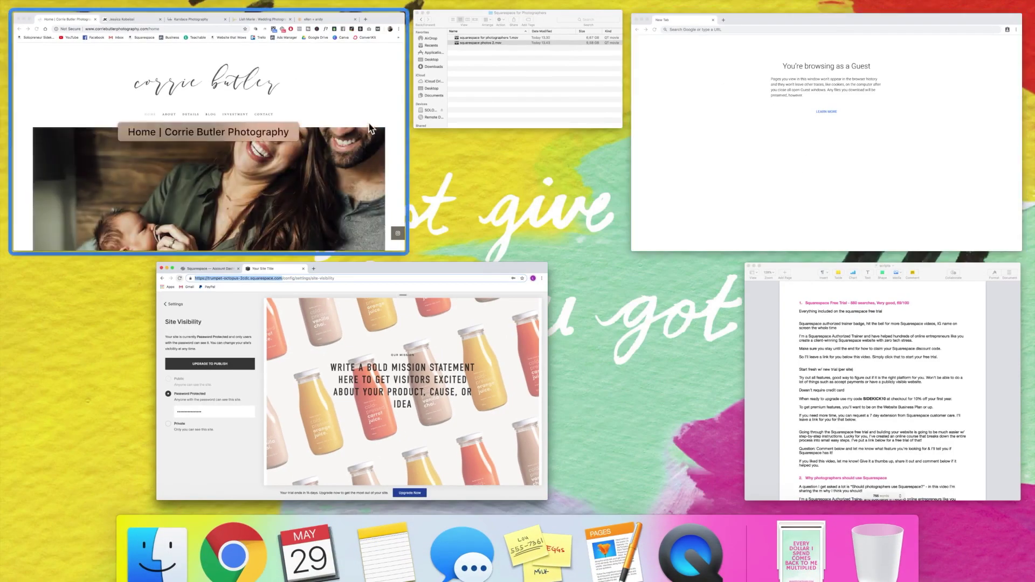
{"action": "left_click", "coordinate": [797, 121]}
{"action": "key", "text": "super+v"}
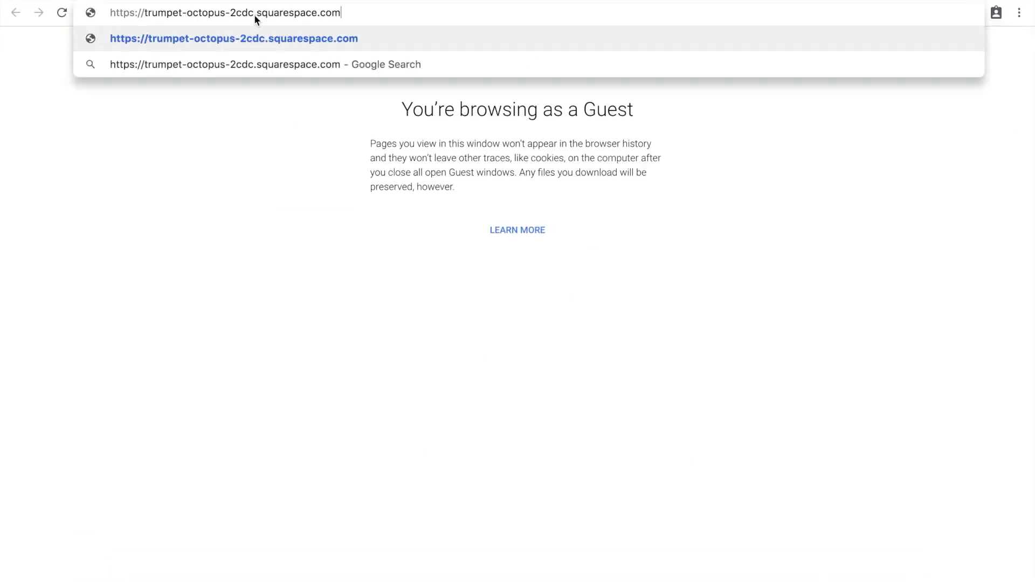
{"action": "key", "text": "Return"}
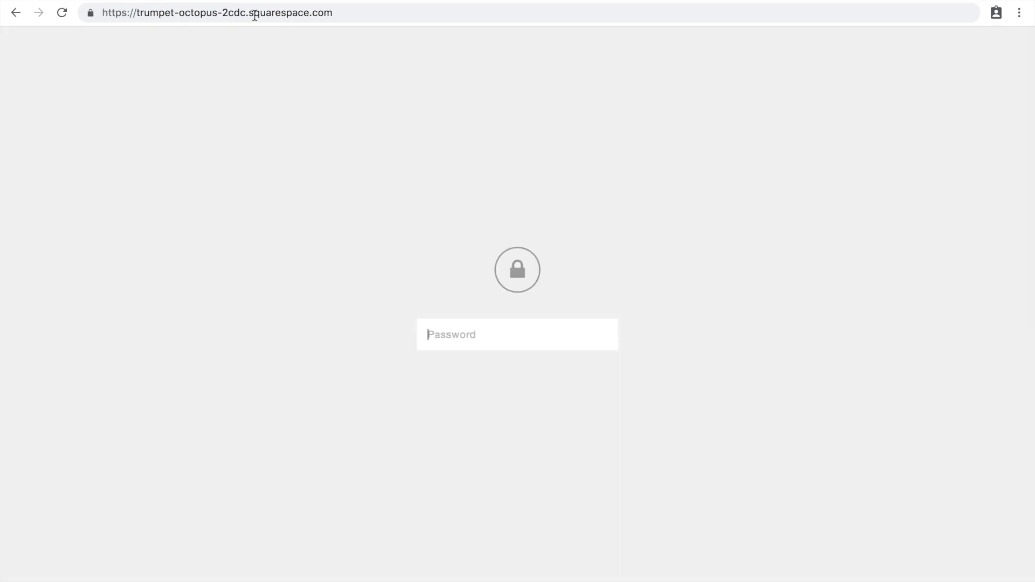
Enter the site password so the Foster homepage loads for the guest
{"action": "type", "text": "p"}
{"action": "key", "text": "Return"}
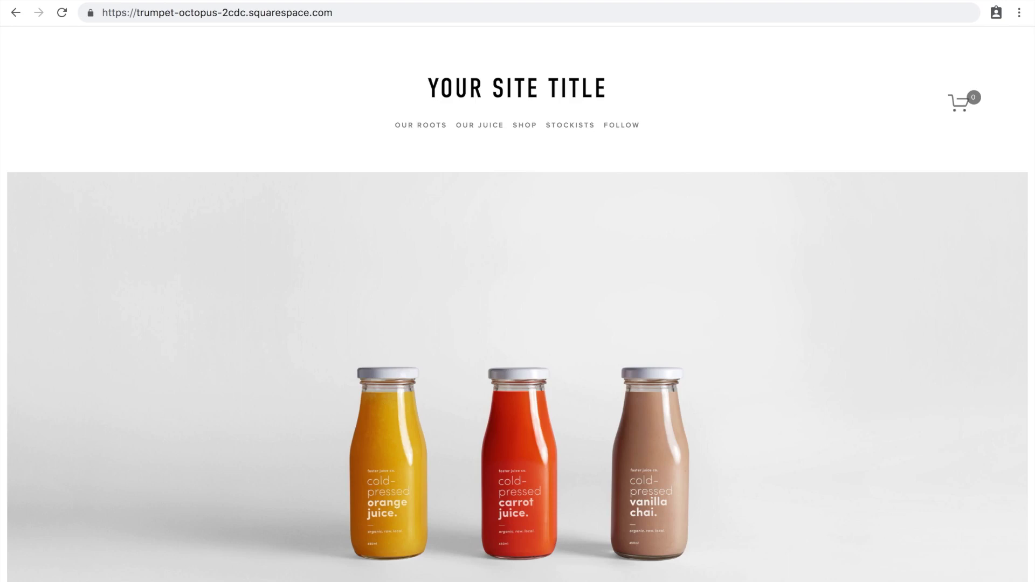
{"action": "key", "text": "ctrl+Up"}
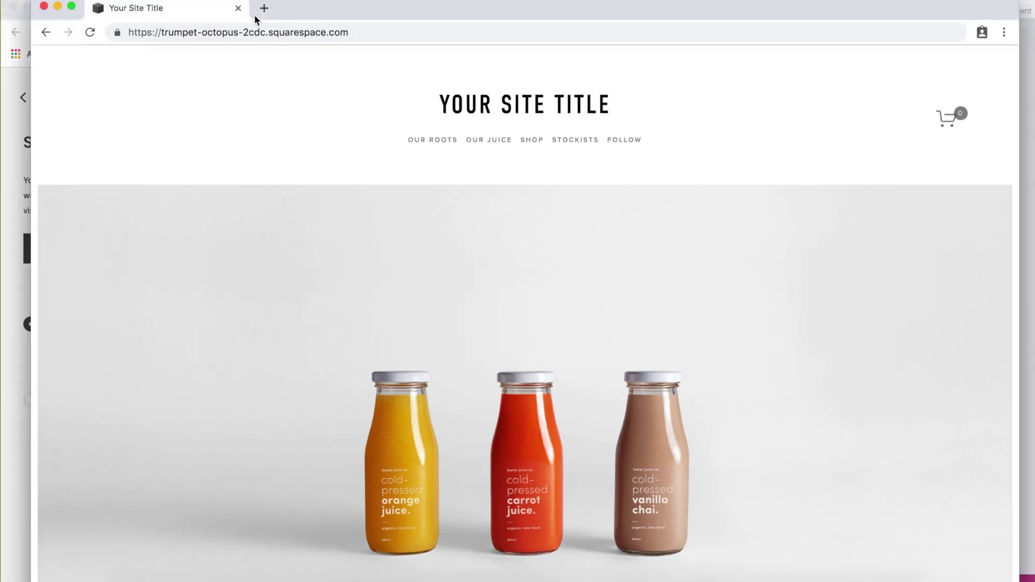
Bring the Squarespace editor window back to full screen from Mission Control
{"action": "left_click", "coordinate": [225, 391]}
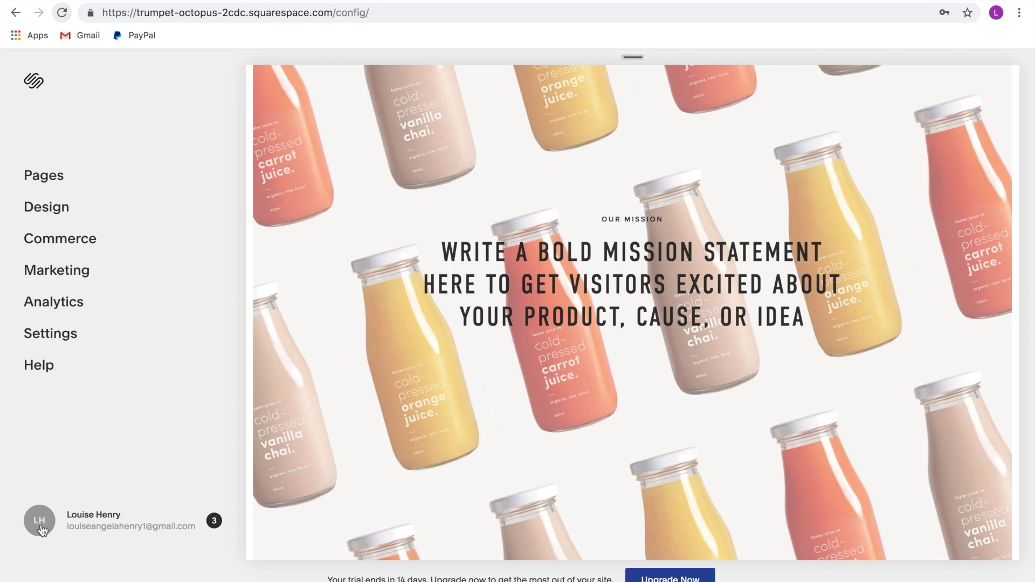
Go to the account's websites dashboard and choose CREATE A SITE for another site
{"action": "mouse_move", "coordinate": [919, 551]}
{"action": "scroll", "coordinate": [919, 551], "scroll_direction": "up", "scroll_amount": 2}
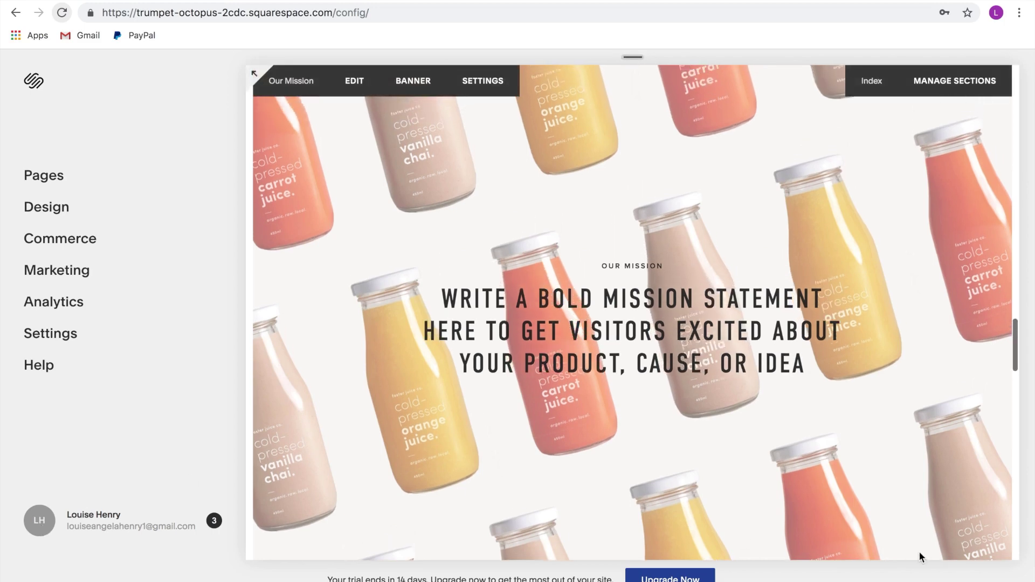
{"action": "scroll", "coordinate": [946, 329], "scroll_direction": "down", "scroll_amount": 5}
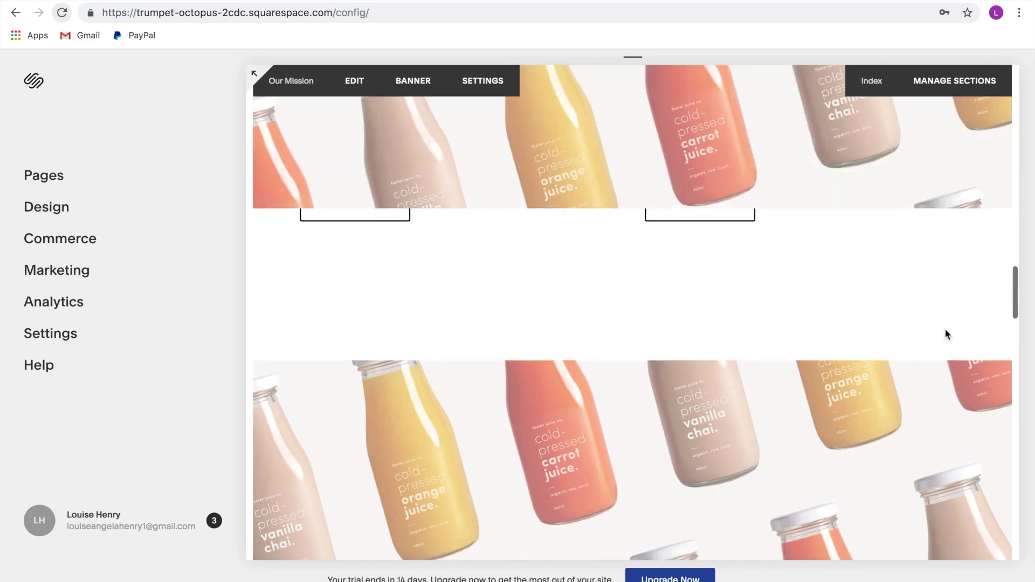
{"action": "scroll", "coordinate": [946, 330], "scroll_direction": "up", "scroll_amount": 5}
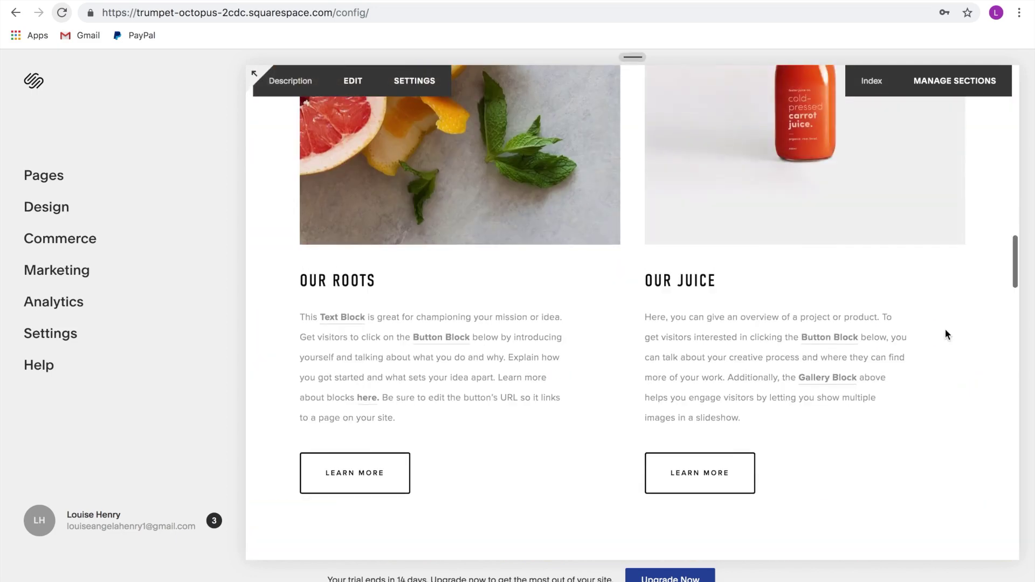
{"action": "scroll", "coordinate": [946, 330], "scroll_direction": "up", "scroll_amount": 1}
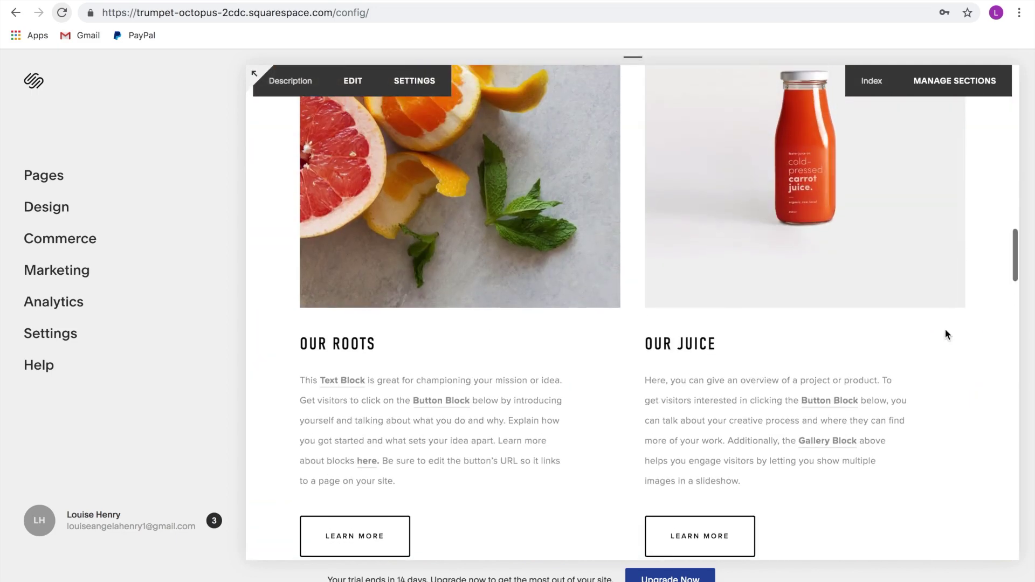
{"action": "left_click", "coordinate": [39, 529]}
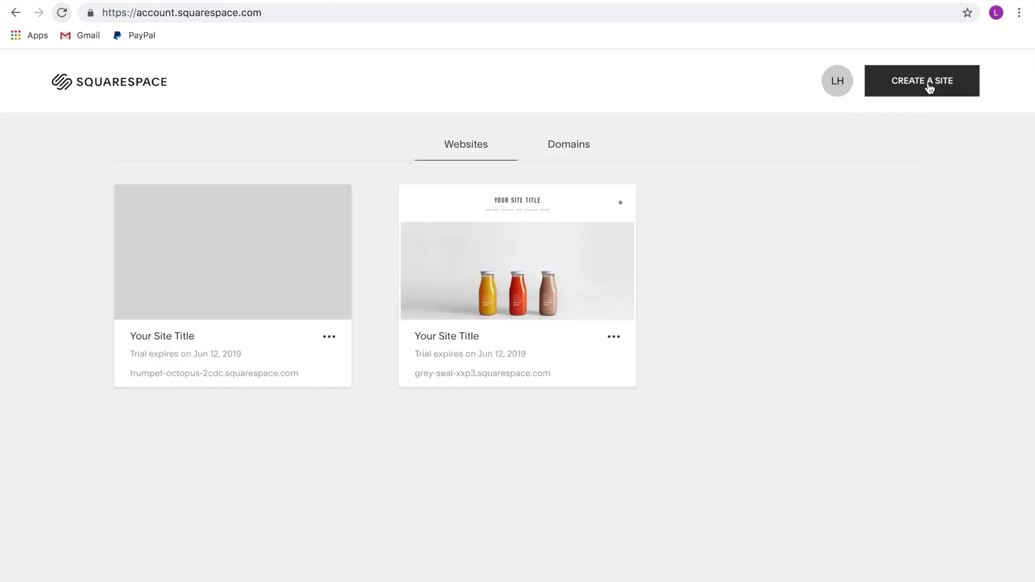
{"action": "left_click", "coordinate": [930, 88]}
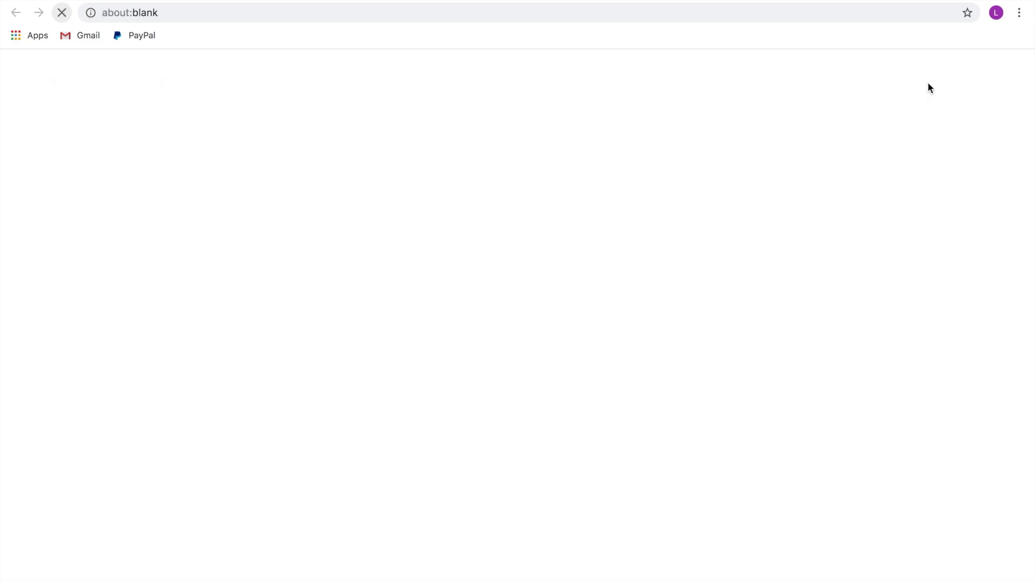